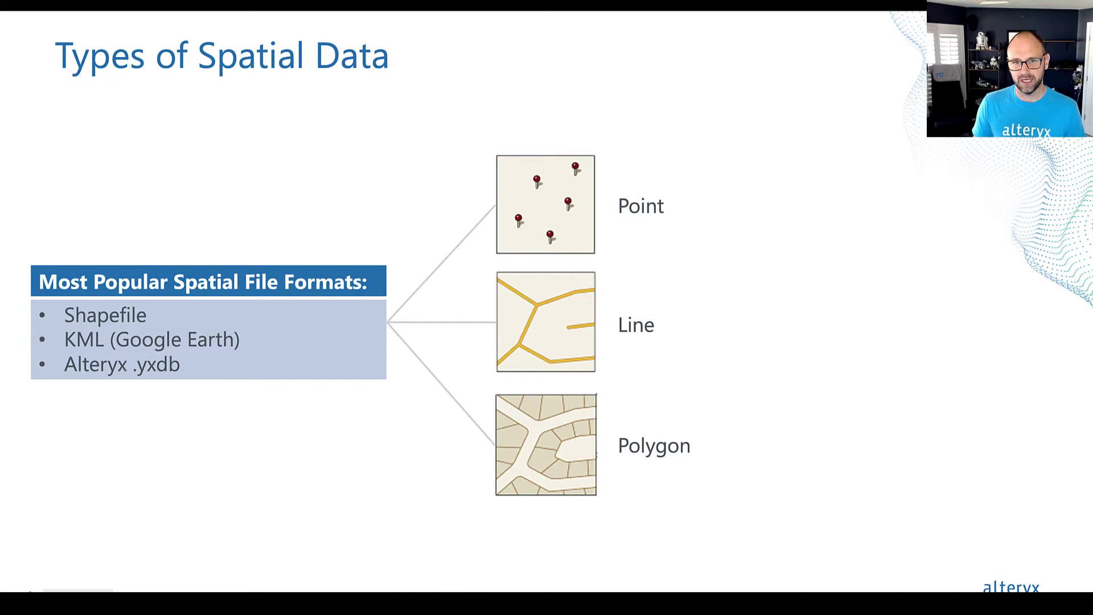
- Advance the presentation to the Open Data slide
key(Right)
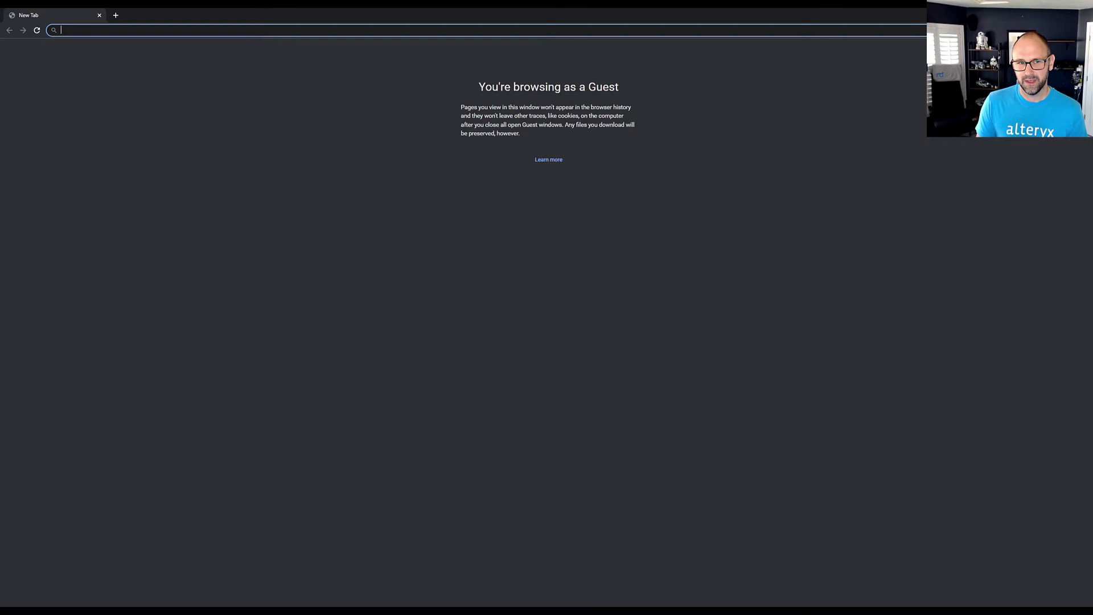
- Search Google for 'open data denver' and open the Open Data Catalog - City and County of Denver result
text(op)
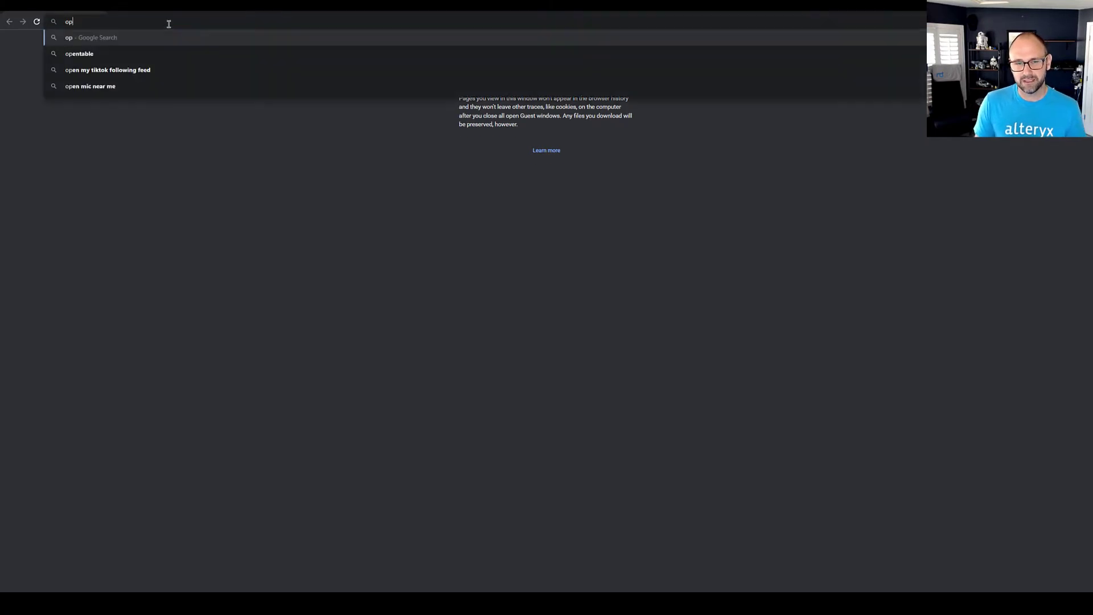
text(en data denver)
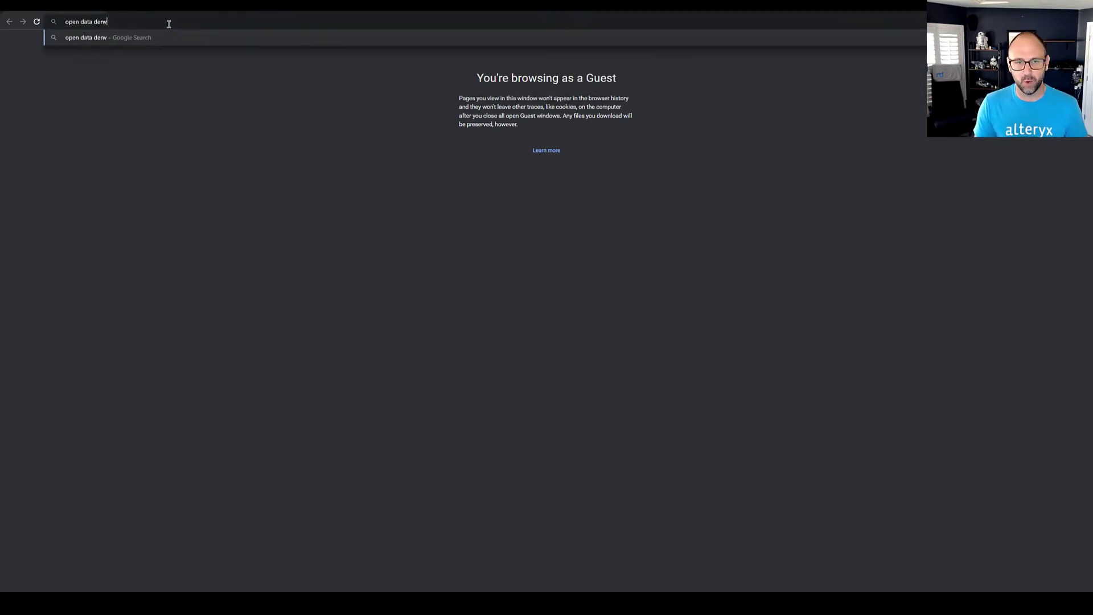
key(Return)
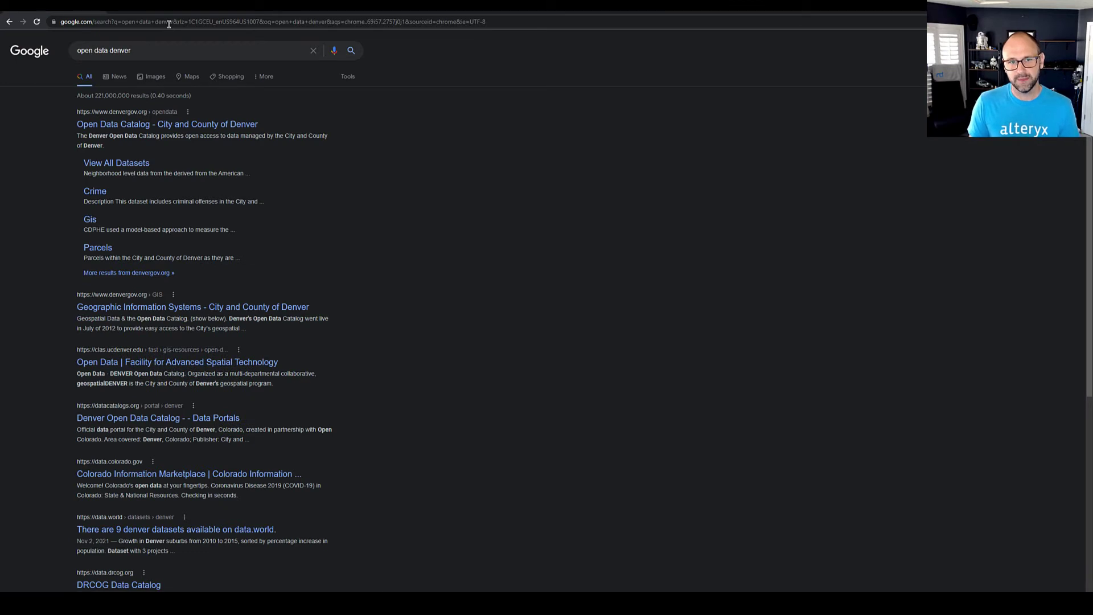
click(228, 125)
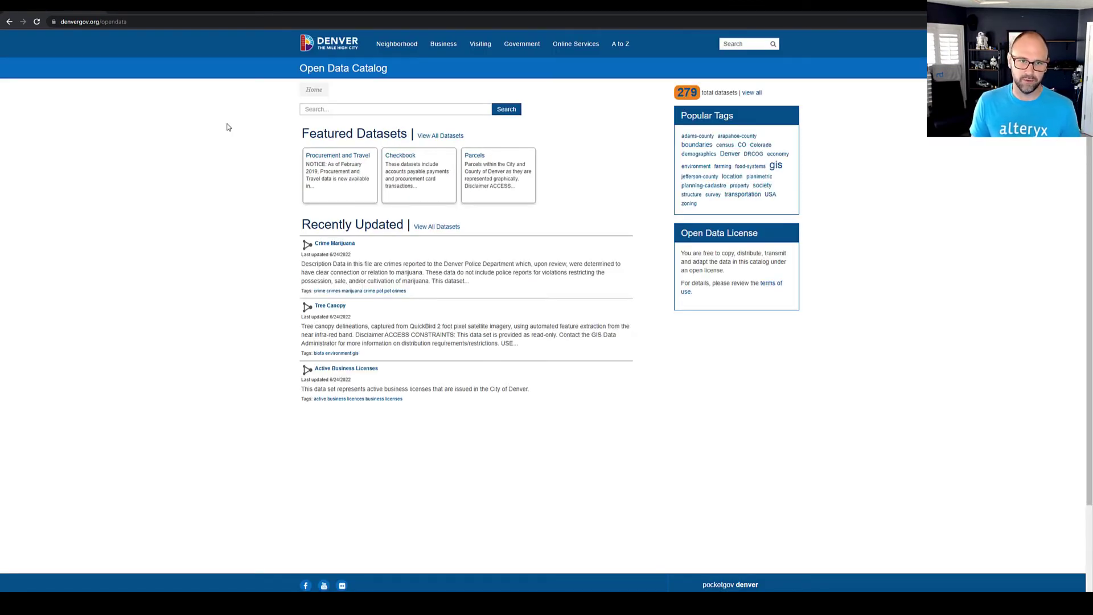
- Search the catalog for 'neighborhoods' to list the 19 matching datasets
click(314, 108)
text(neighb)
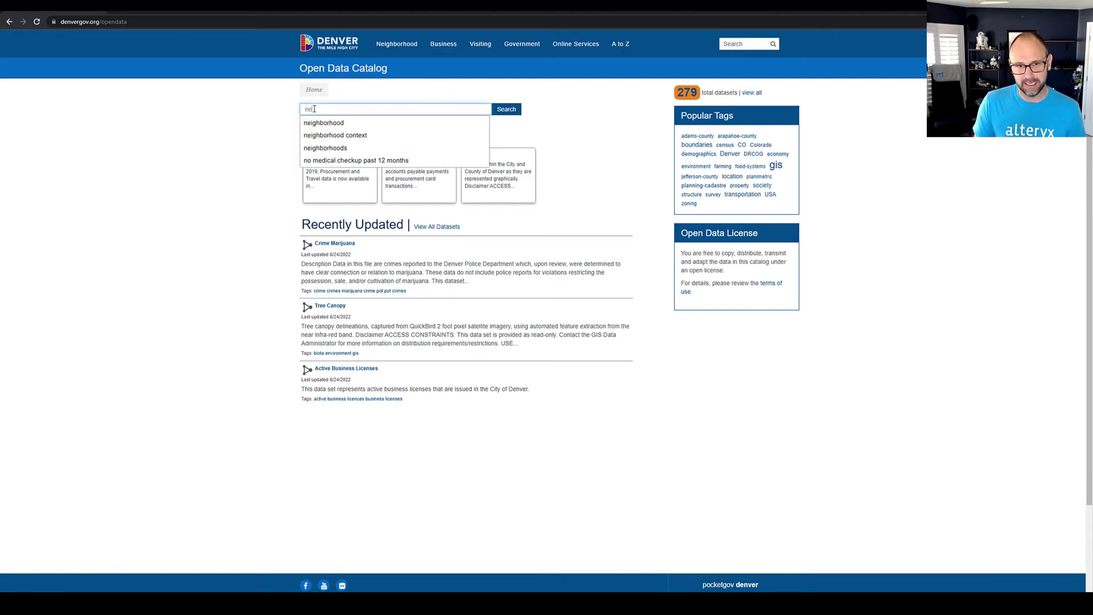
text(orho)
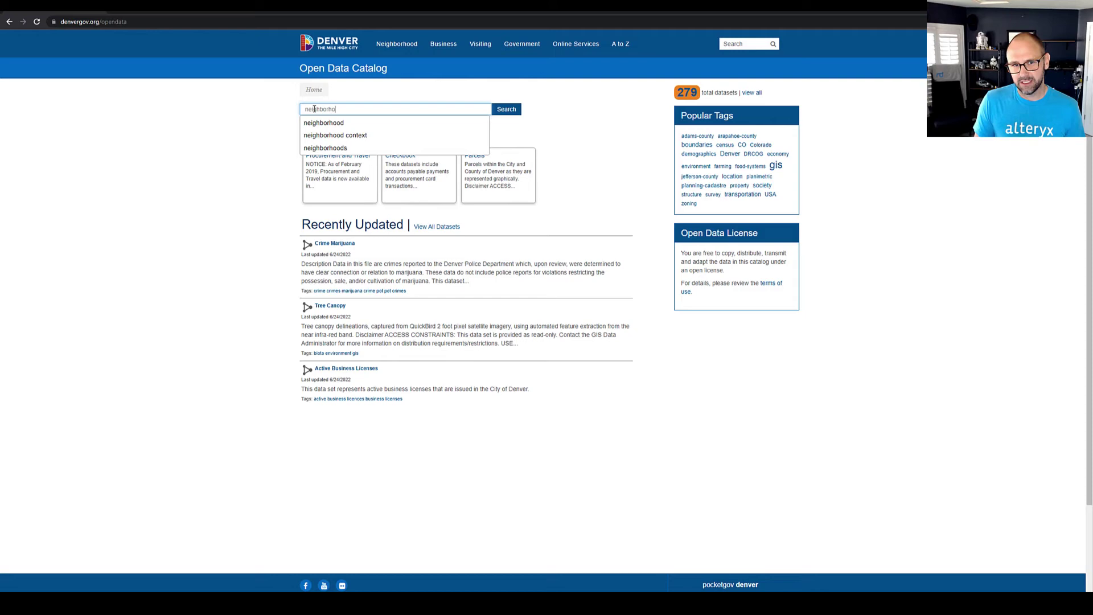
text(ods)
key(Return)
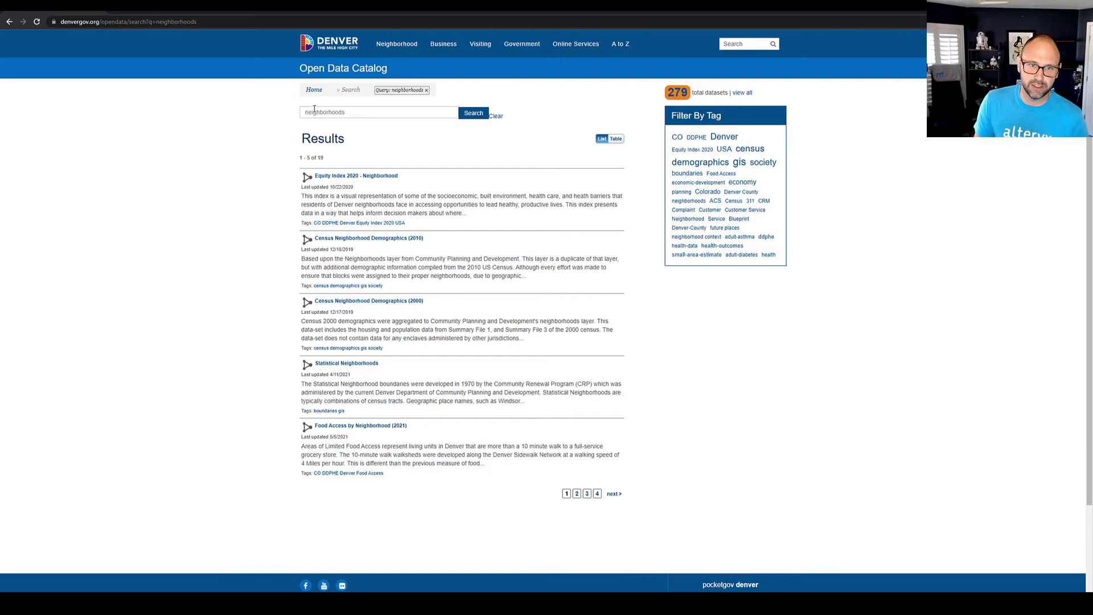
- Download the Census Neighborhood Demographics (2010) dataset in Shapefile (shp) format
click(364, 238)
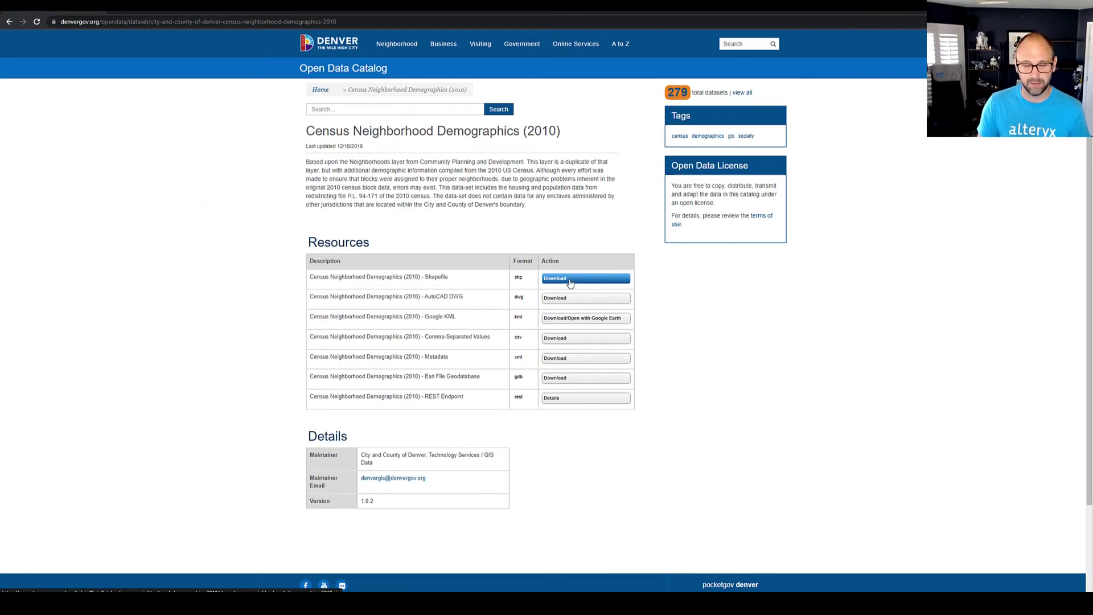
click(569, 282)
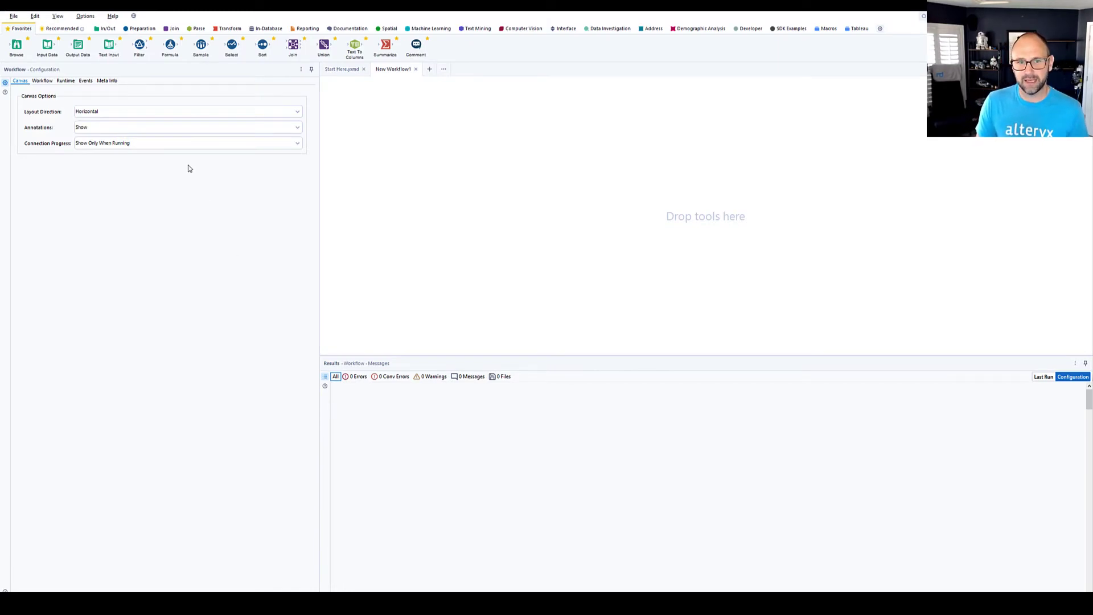
- Add an Input Data tool reading census_neighborhood_demographics_2010.shp from disk
drag(47, 45, 401, 199)
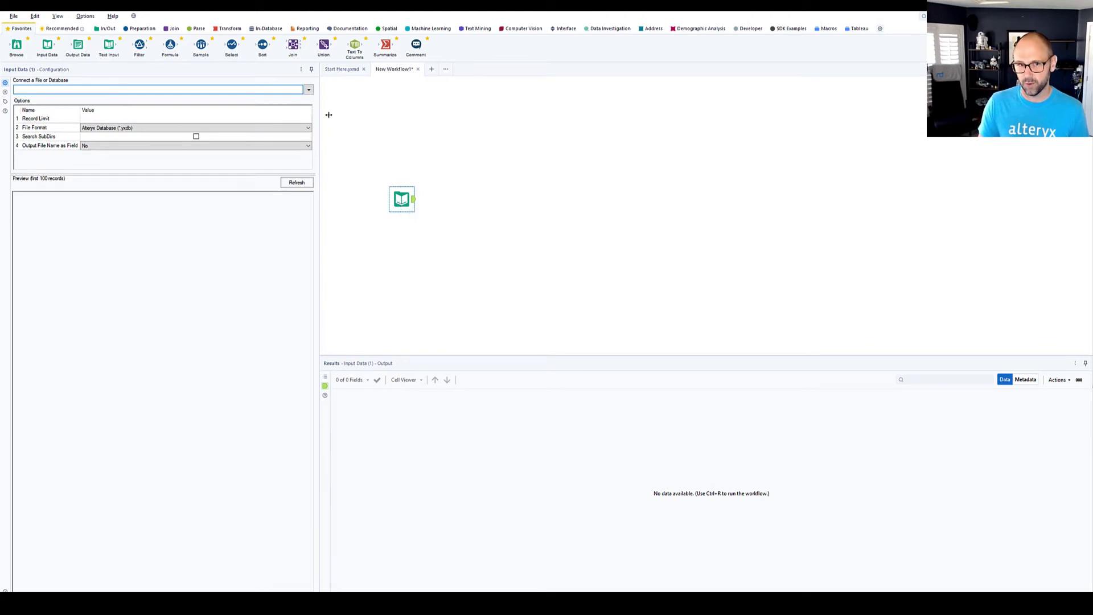
click(308, 91)
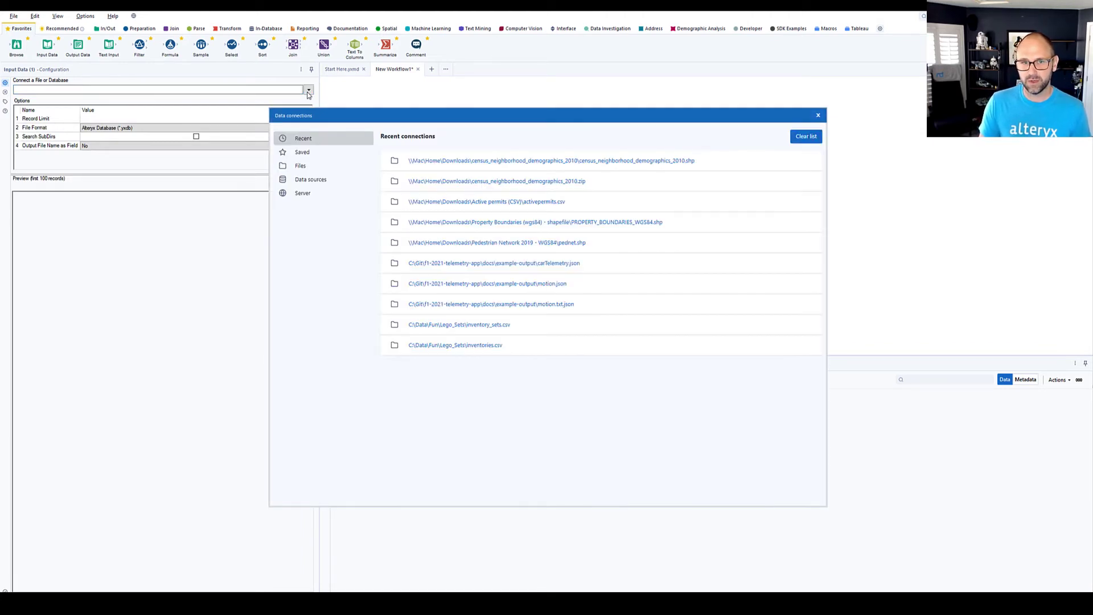
click(310, 167)
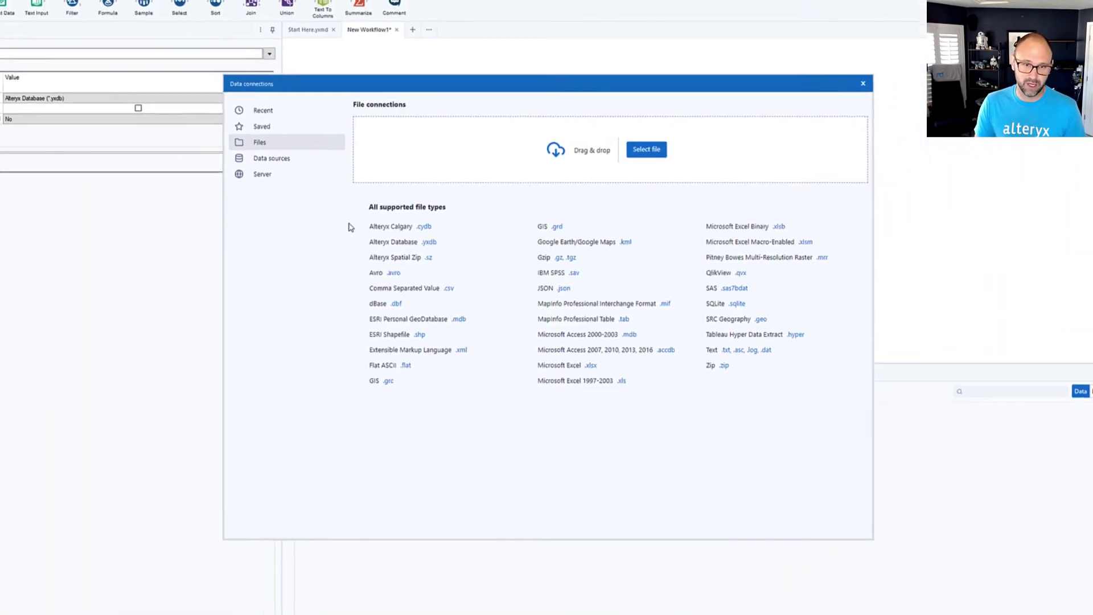
click(646, 149)
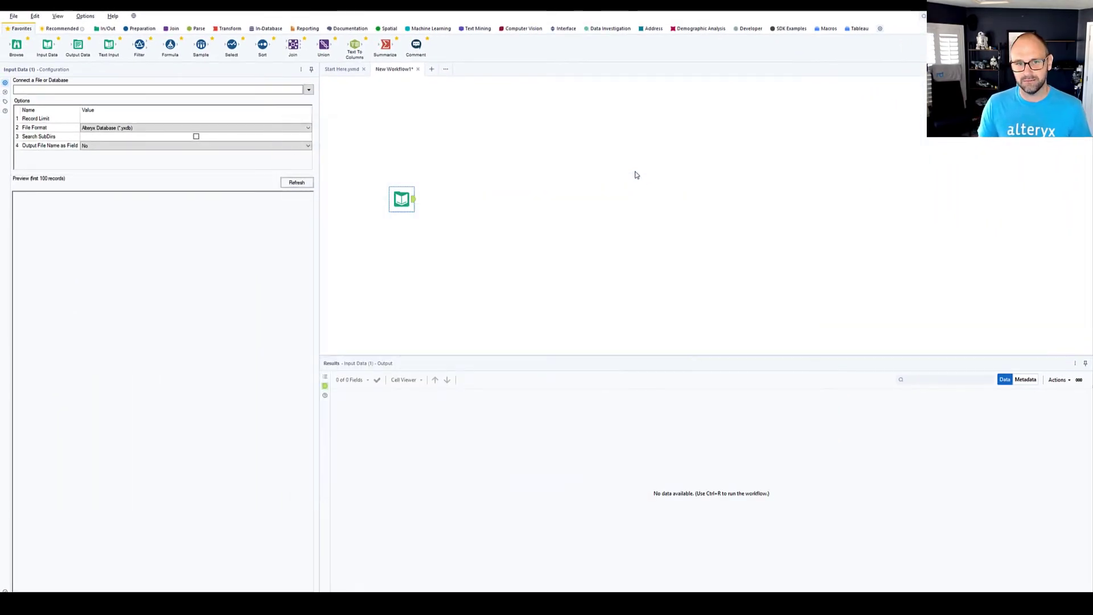
click(423, 173)
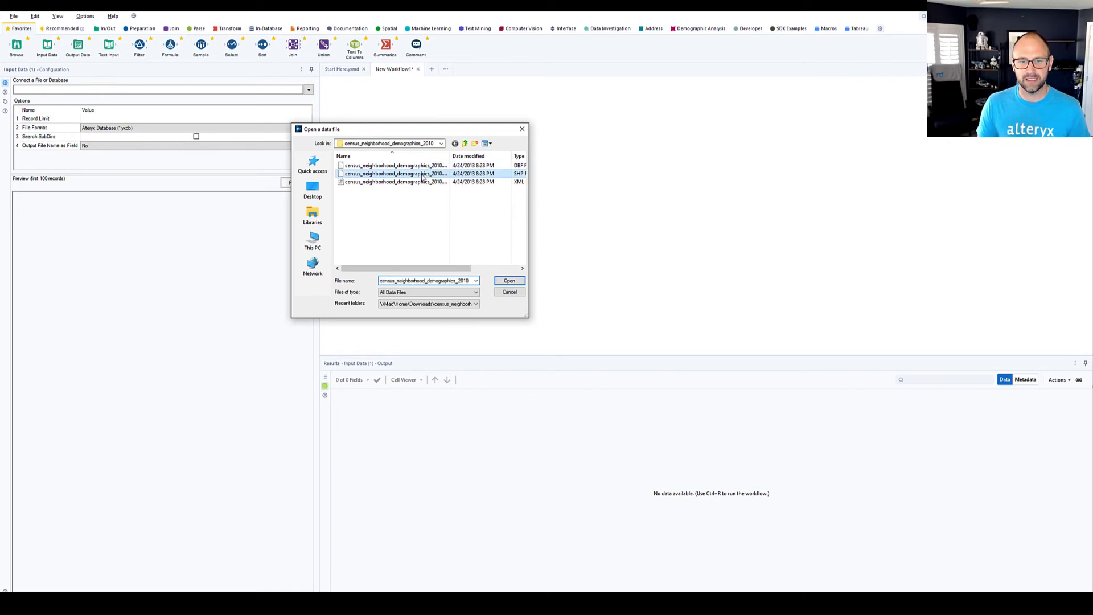
click(508, 281)
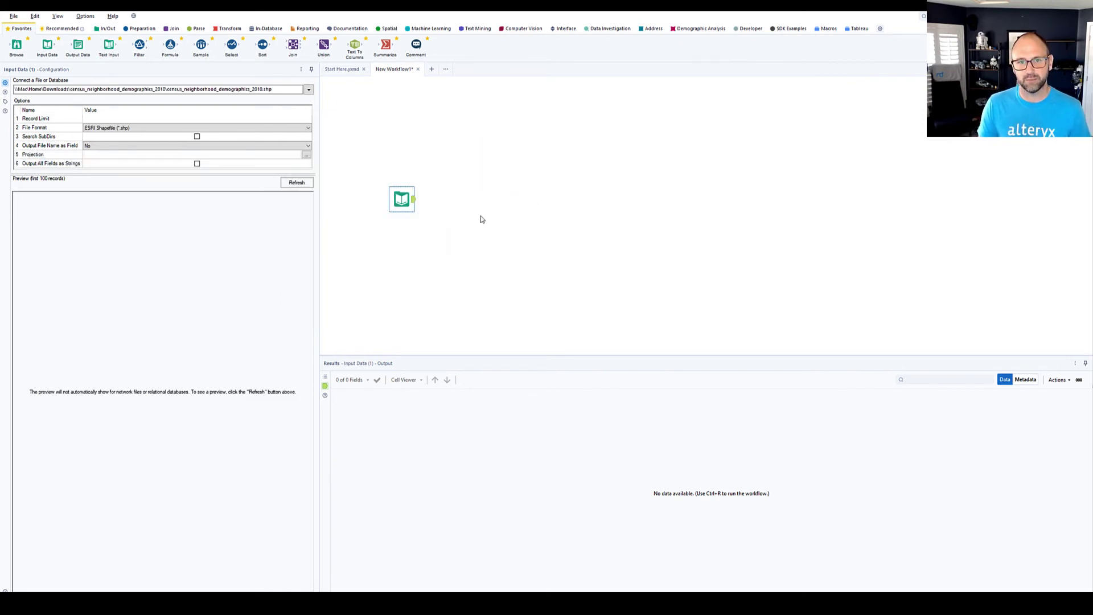
right_click(425, 203)
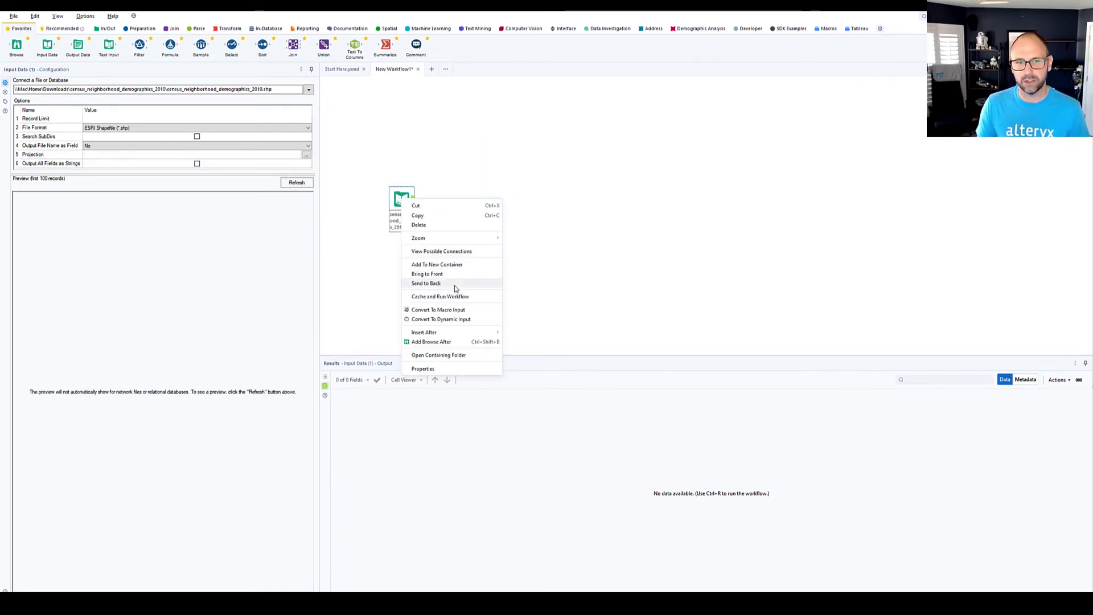
- Add a Browse tool after the input, run the workflow, and use the Alteryx Dark base map
click(452, 340)
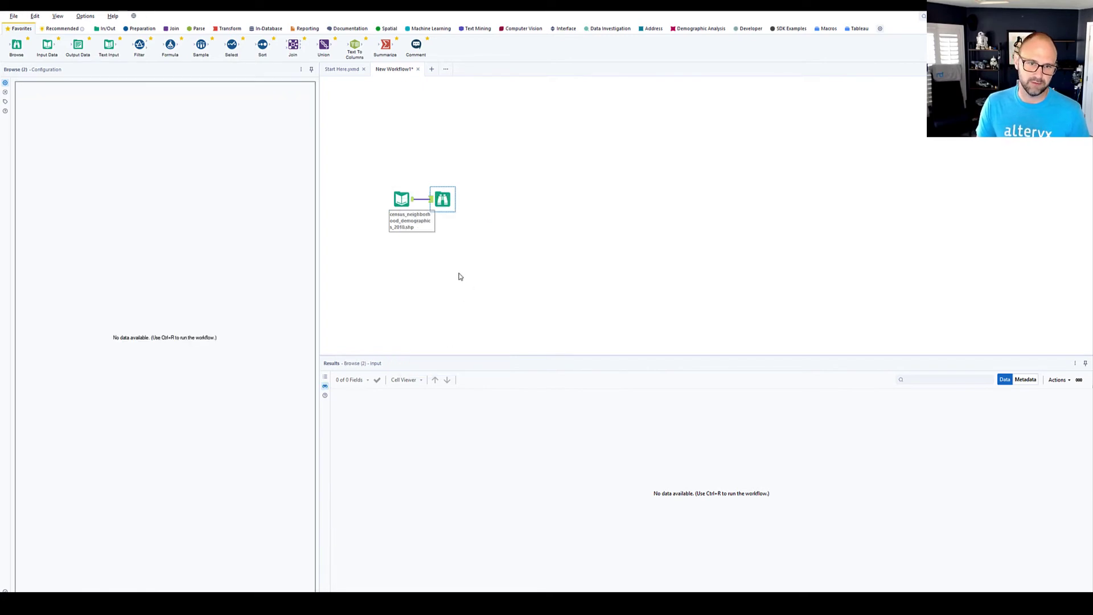
key(ctrl+r)
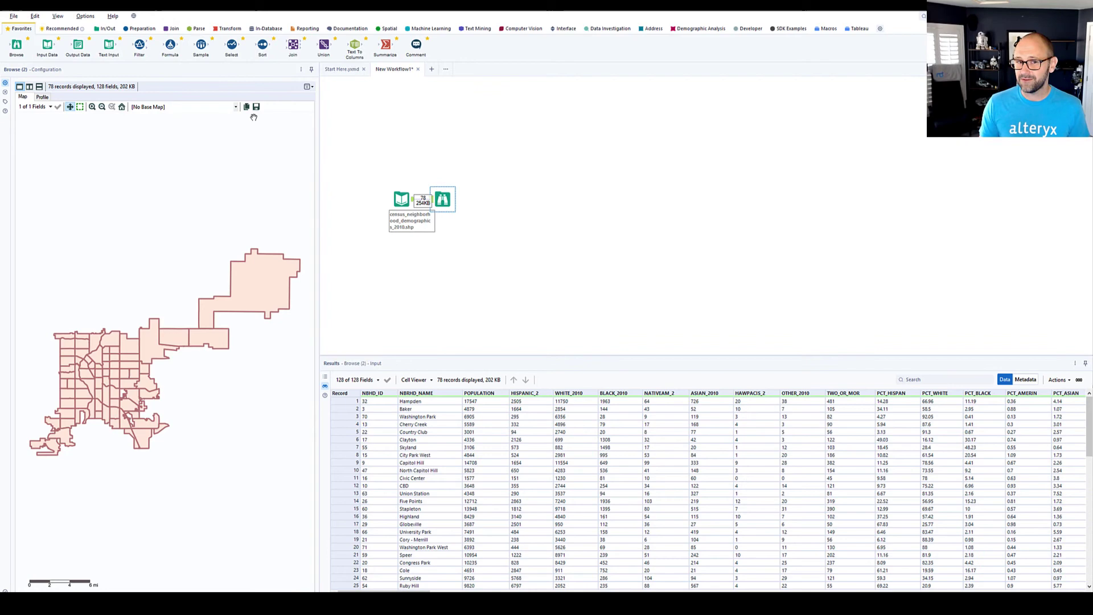
click(235, 107)
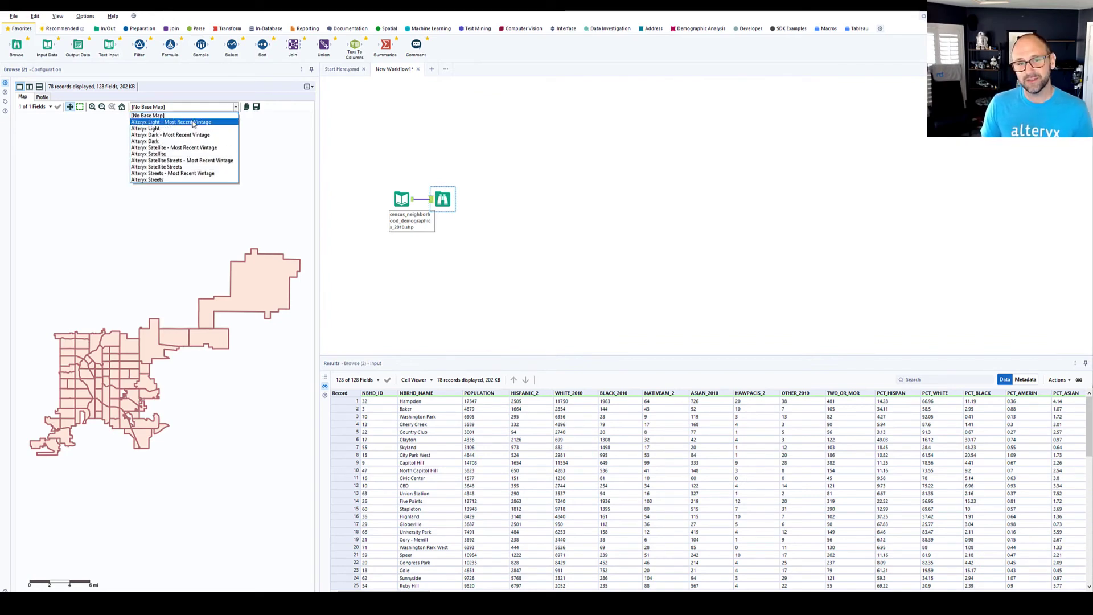
click(185, 142)
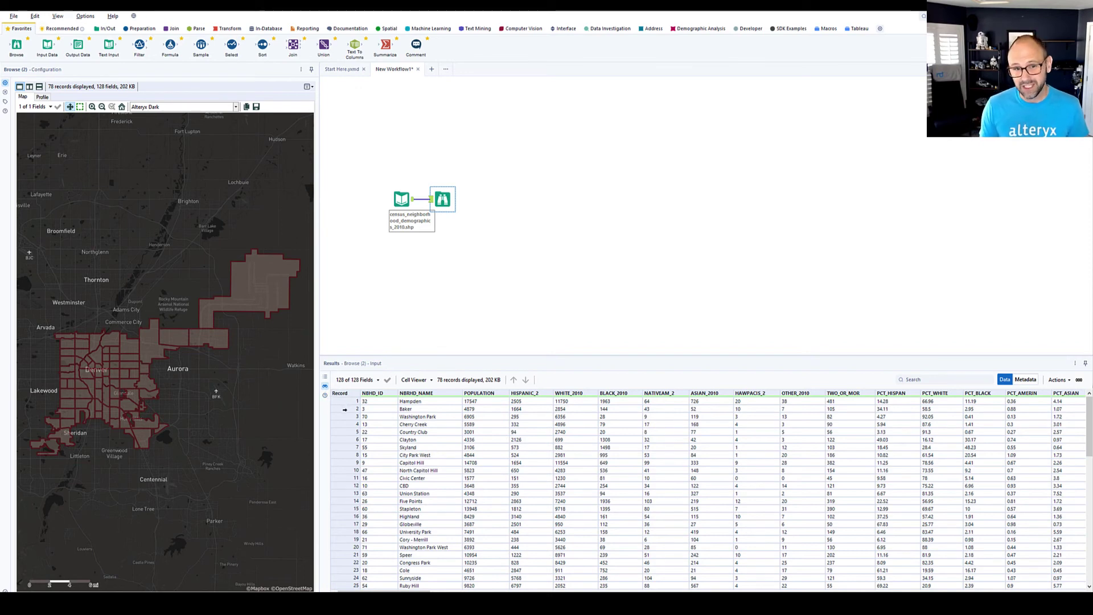
- Highlight the Baker neighborhood on the map and scroll through its record's fields
click(345, 409)
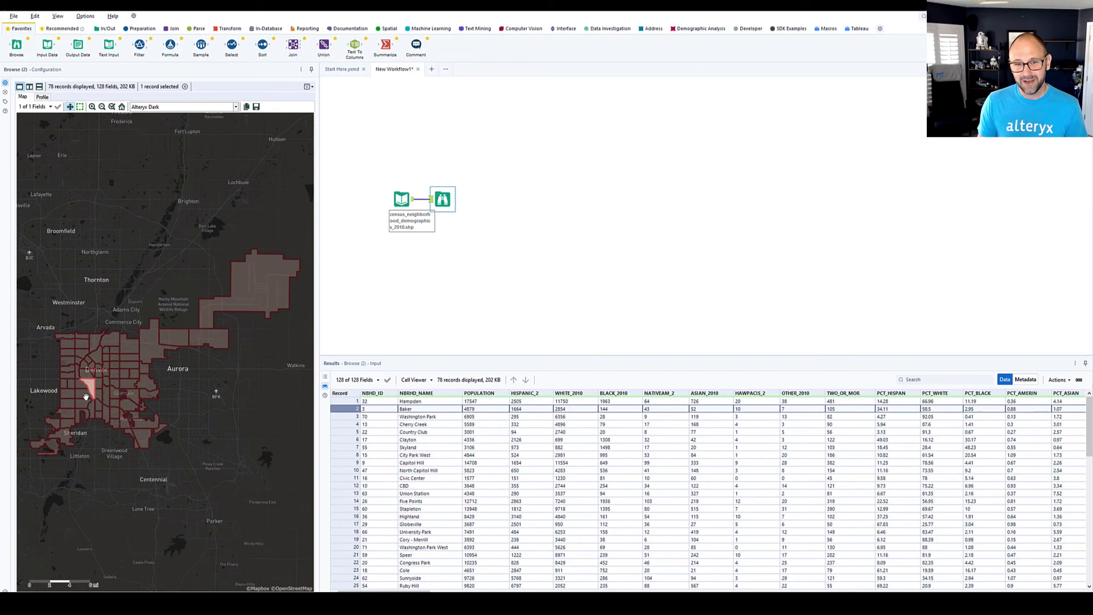
scroll(581, 422, right, 15)
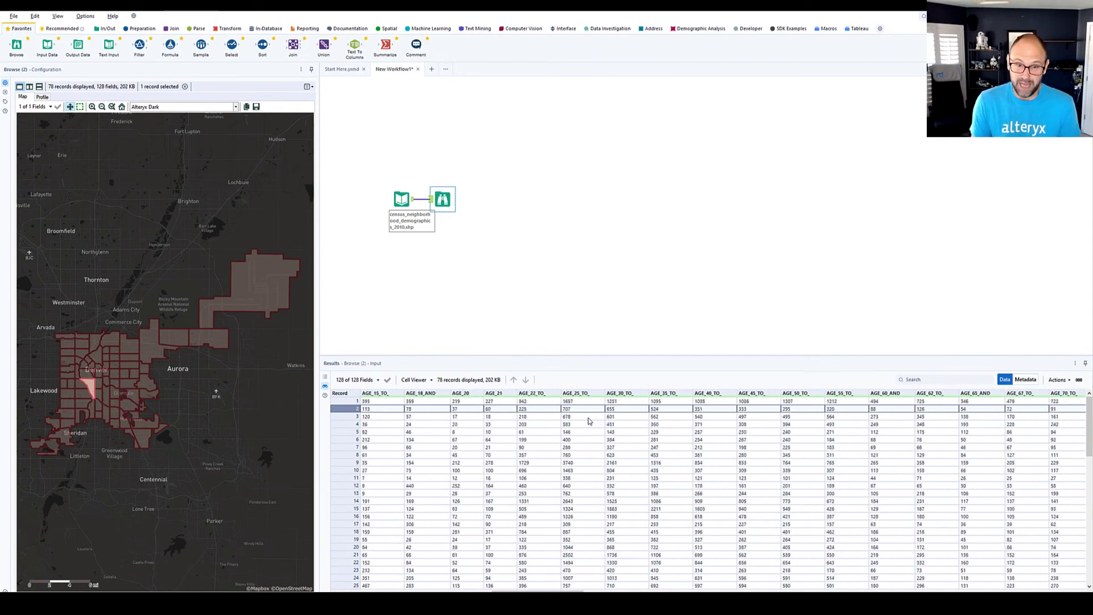
scroll(590, 420, right, 15)
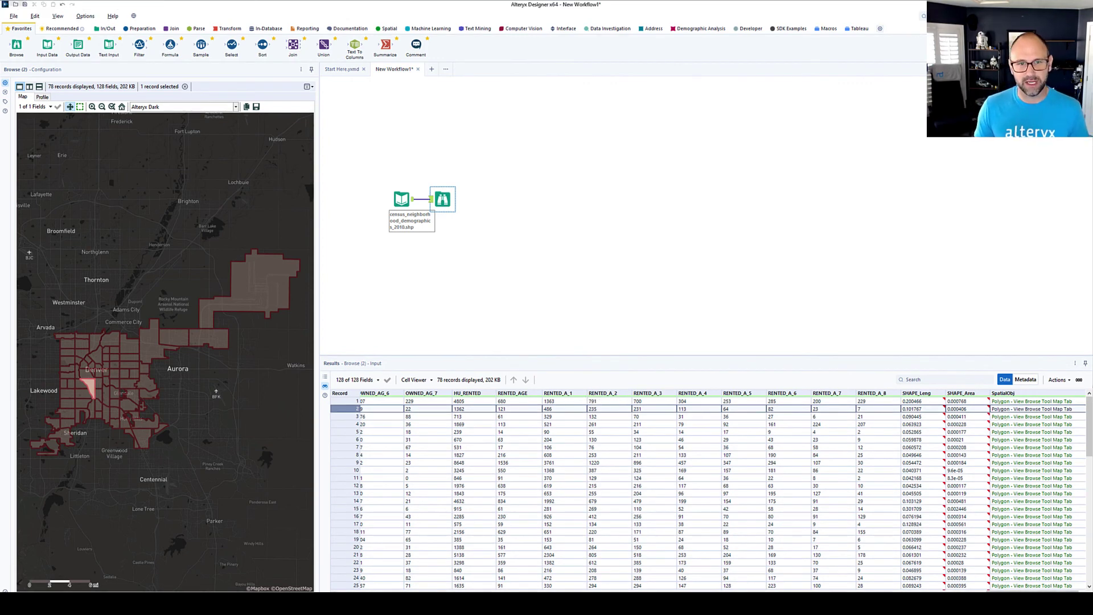
- In the browser, go from City of Toronto Open Data to the Data Catalogue filtered to Locations and mapping
key(alt+Tab)
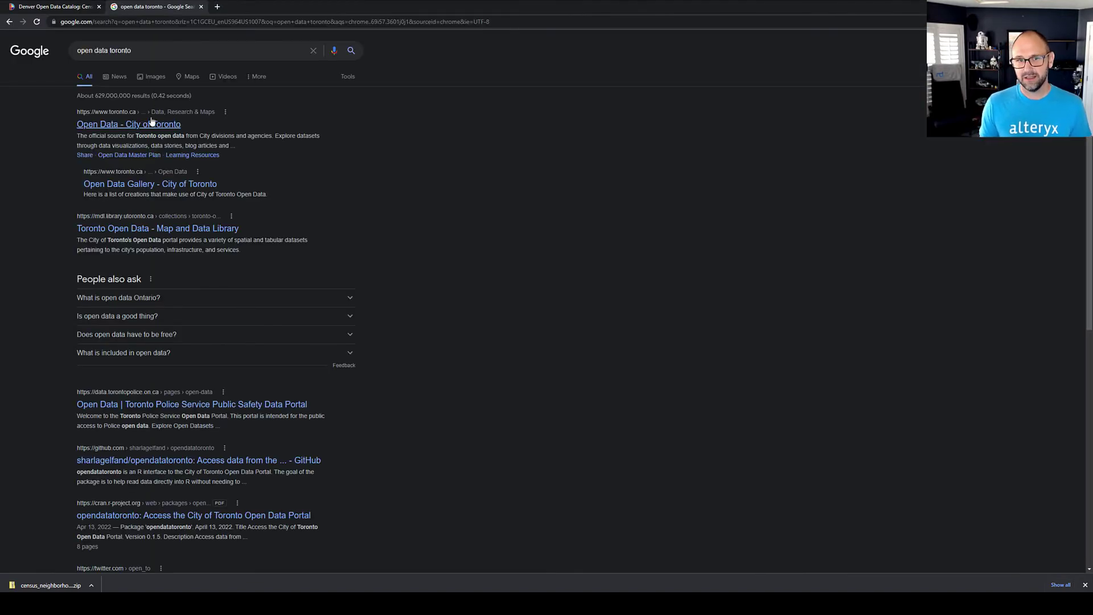
click(153, 125)
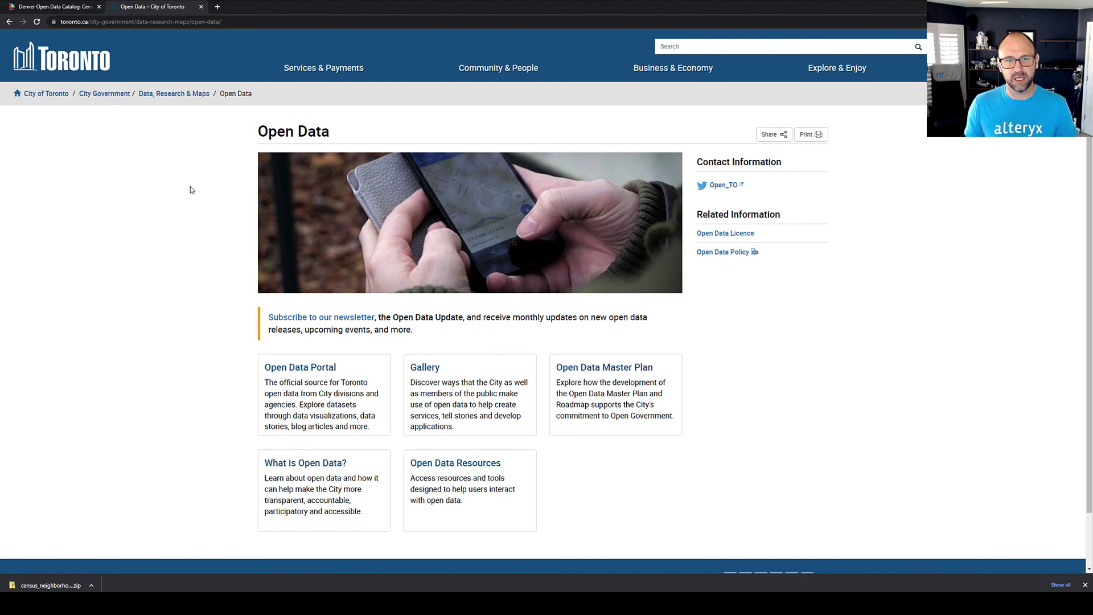
click(290, 349)
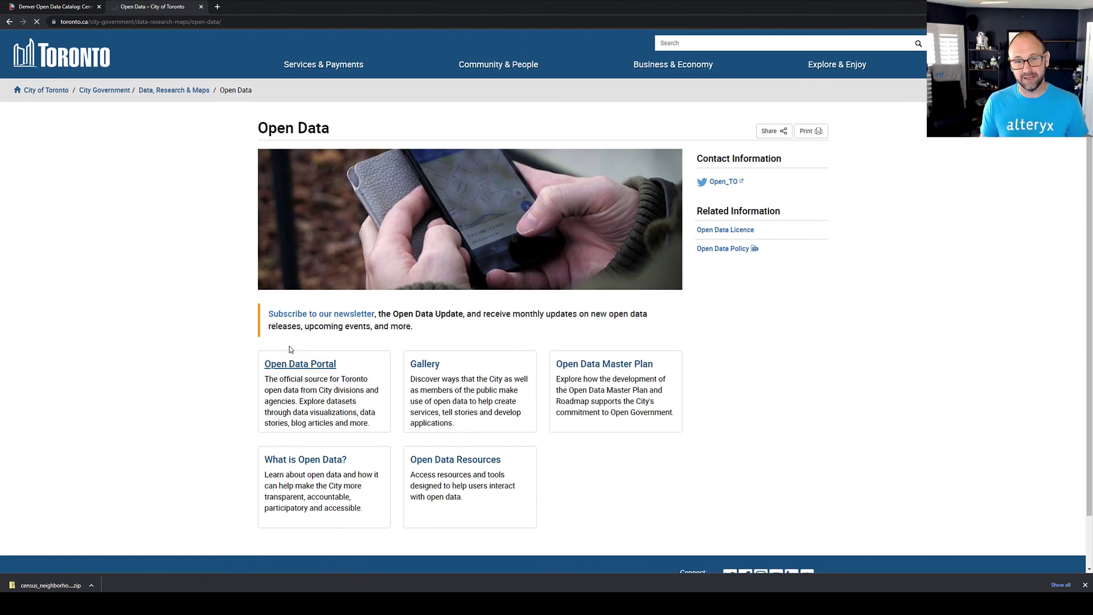
click(397, 82)
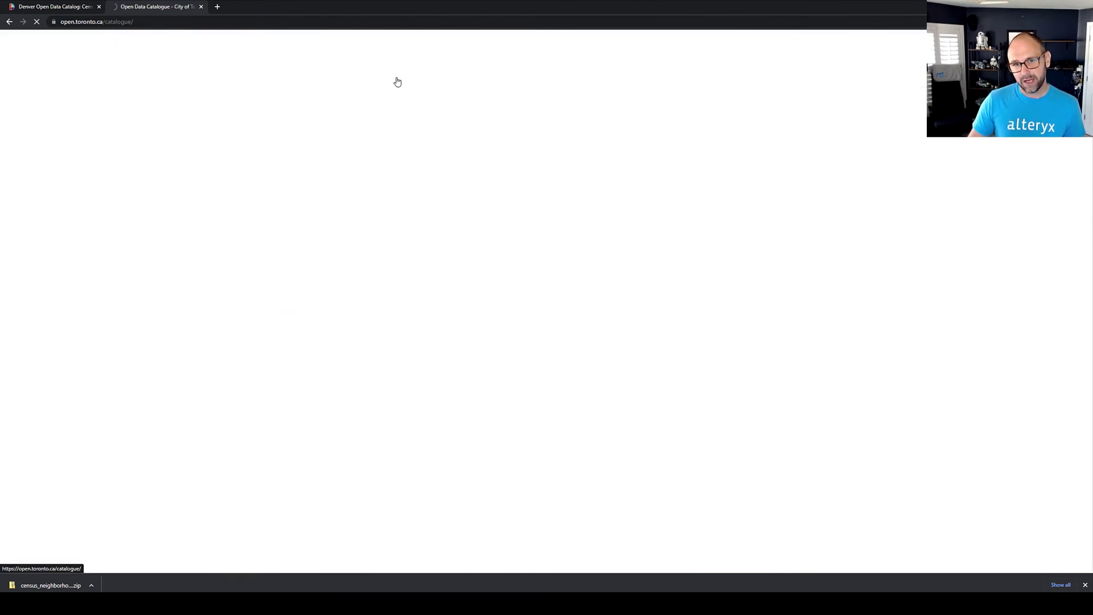
click(363, 176)
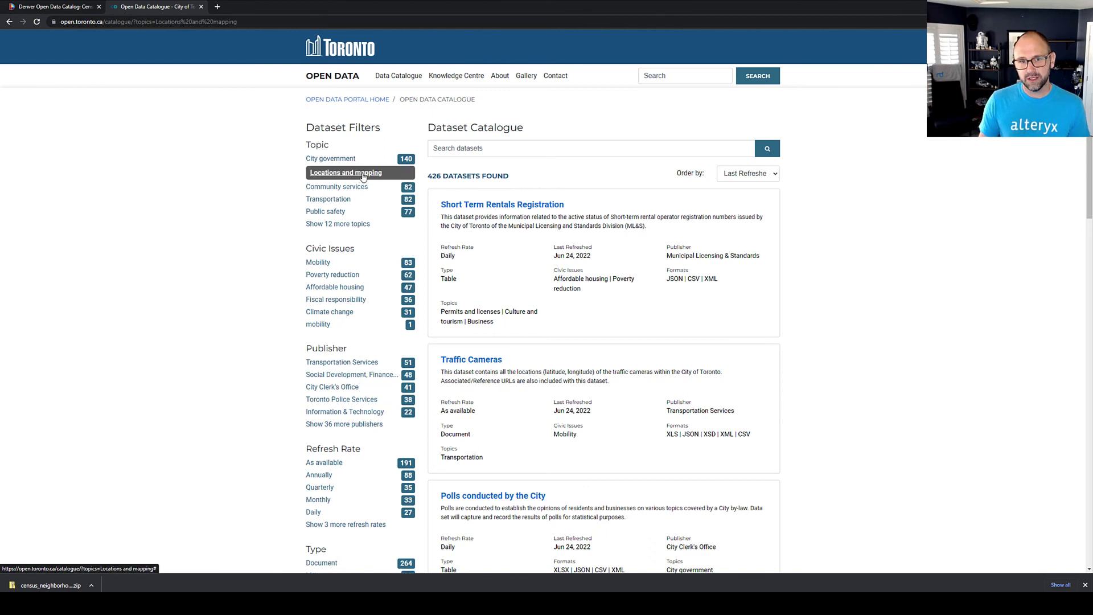